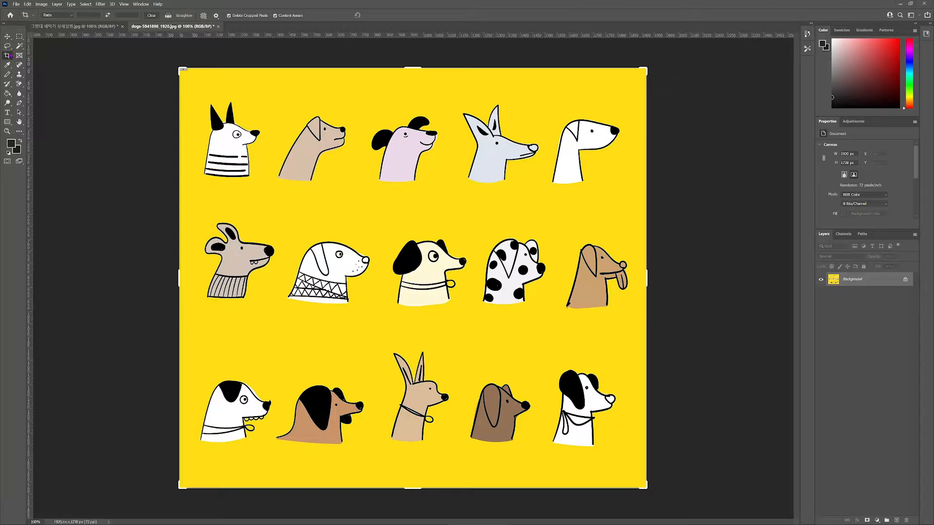
Draw slices around the tan dog in the upper row and the Dalmatian in the middle row, and lower the Dalmatian slice's upper edge slightly
right_click(9, 55)
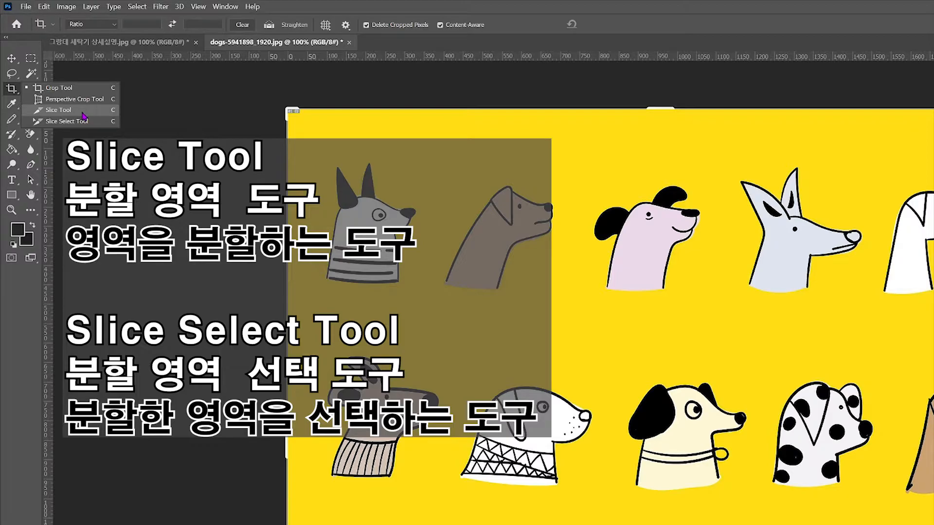
click(82, 111)
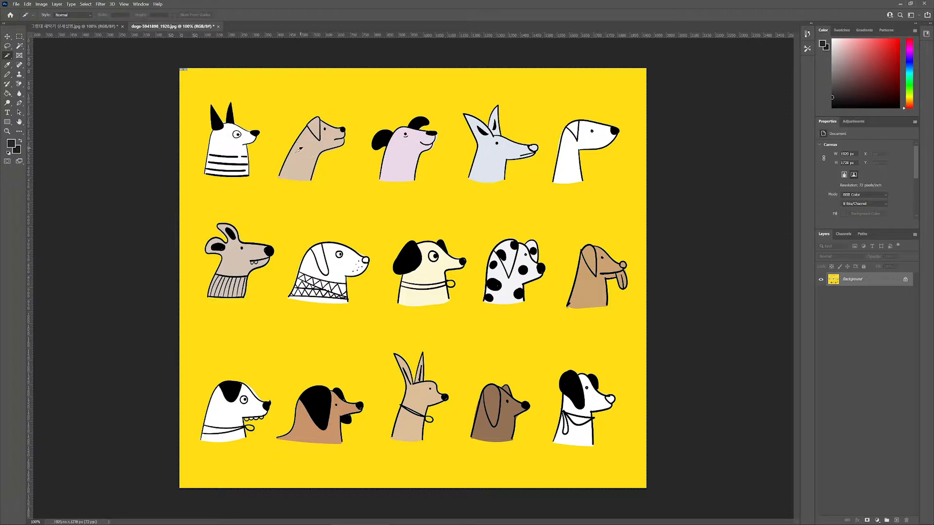
drag(275, 105, 360, 186)
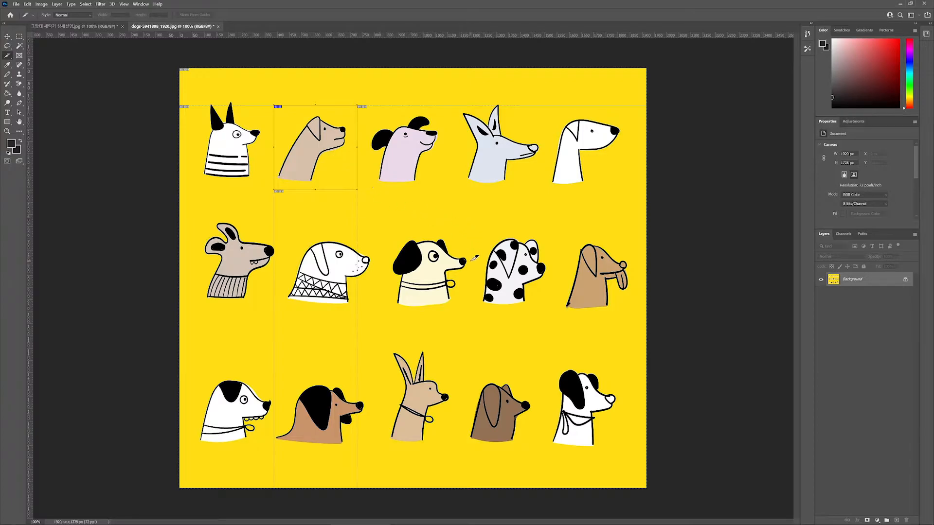
drag(475, 223, 558, 314)
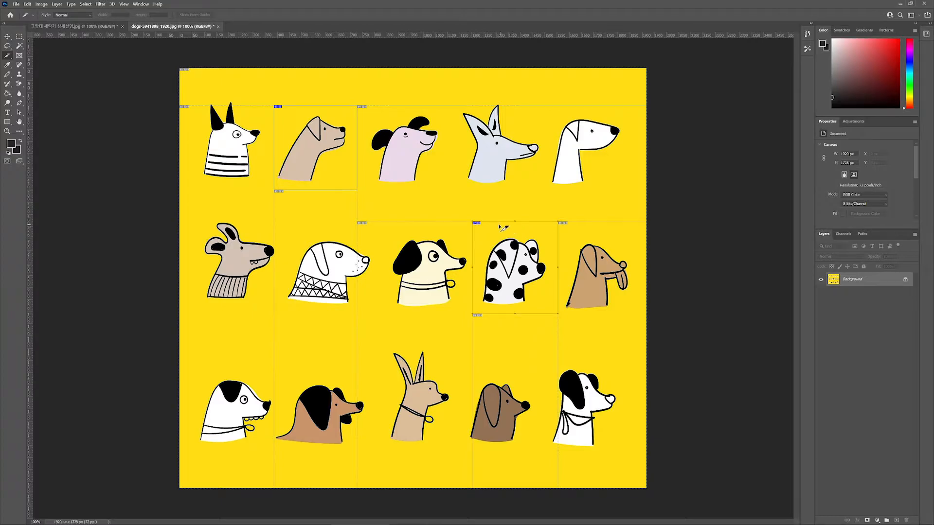
mouse_move(513, 221)
mouse_down()
mouse_move(513, 208)
mouse_move(513, 228)
mouse_up()
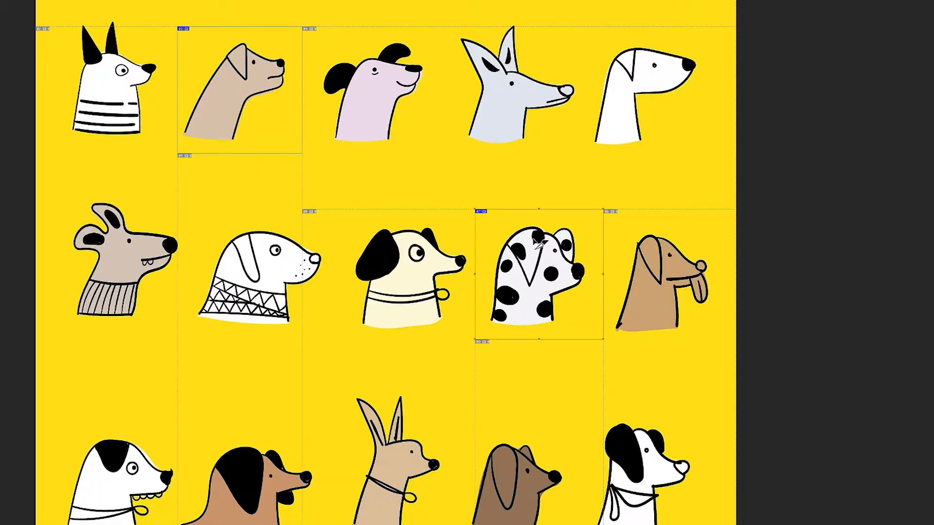
Try resizing the Dalmatian slice to 400 × 400 px through its slice options, and undo the resize
double_click(535, 262)
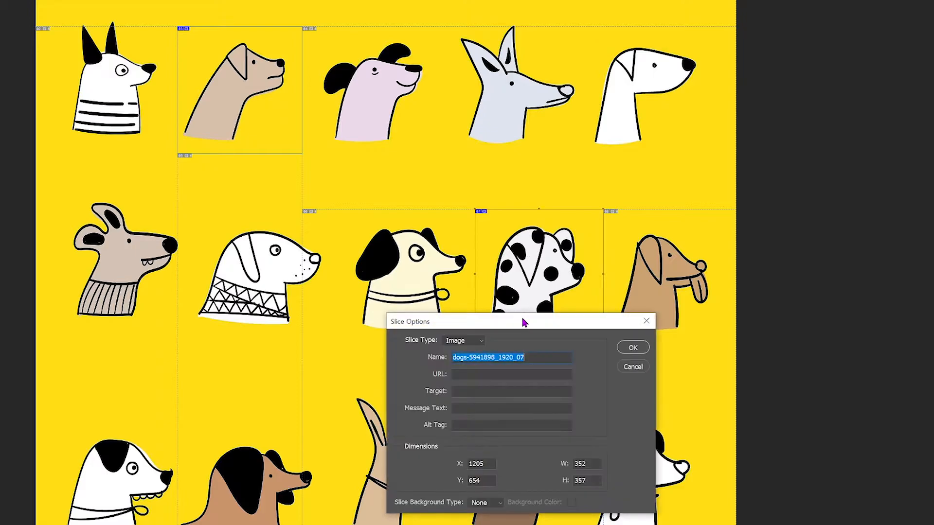
click(629, 365)
right_click(528, 255)
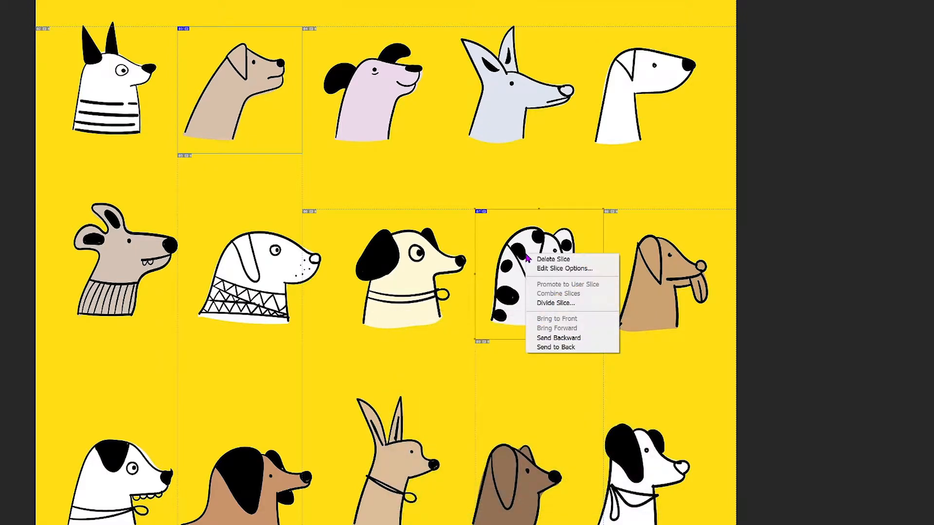
click(576, 270)
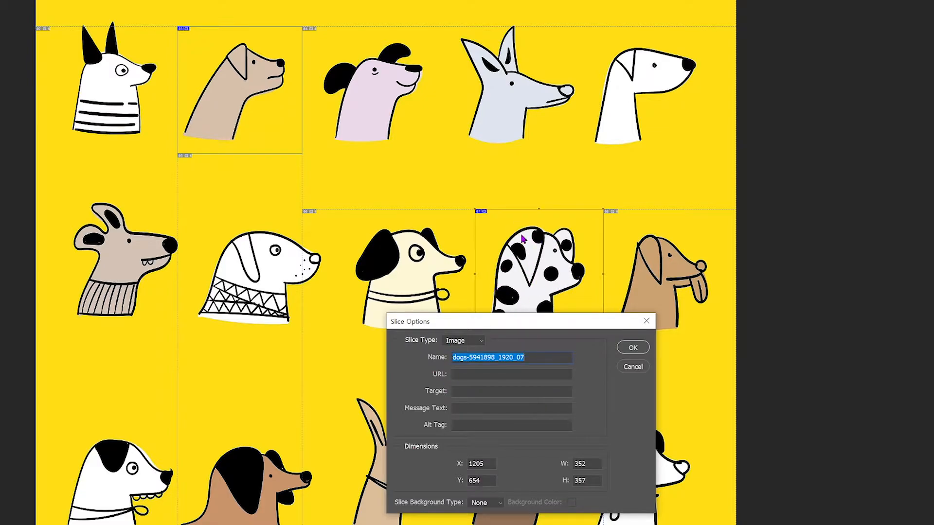
drag(561, 320, 358, 180)
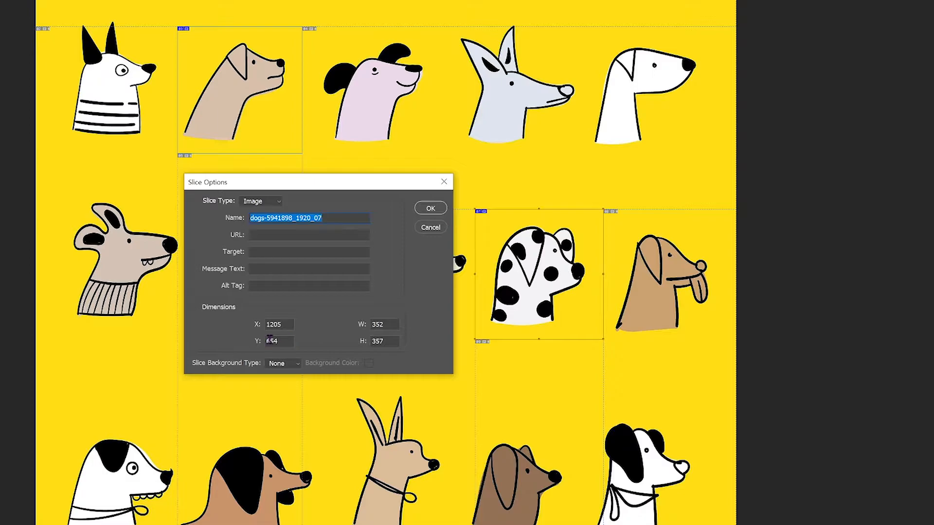
click(395, 324)
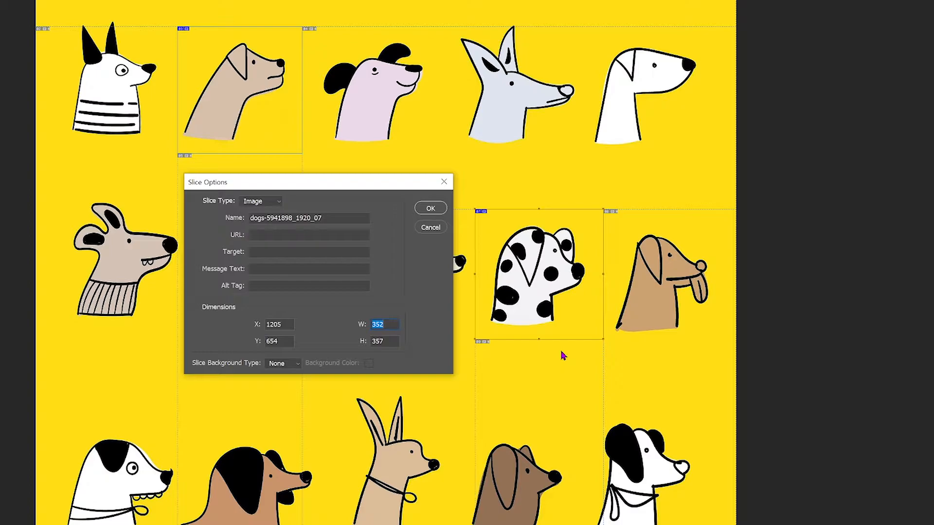
text(400)
click(394, 342)
text(400)
click(431, 208)
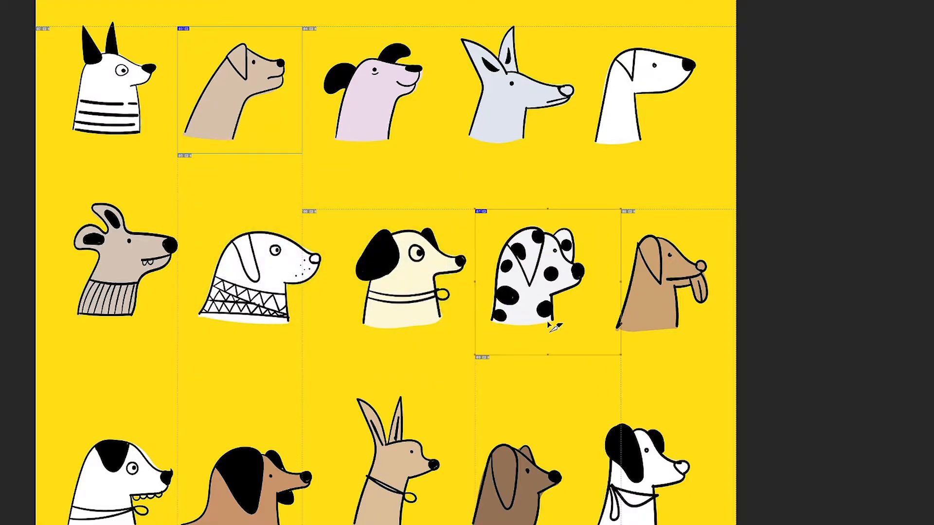
key(ctrl+z)
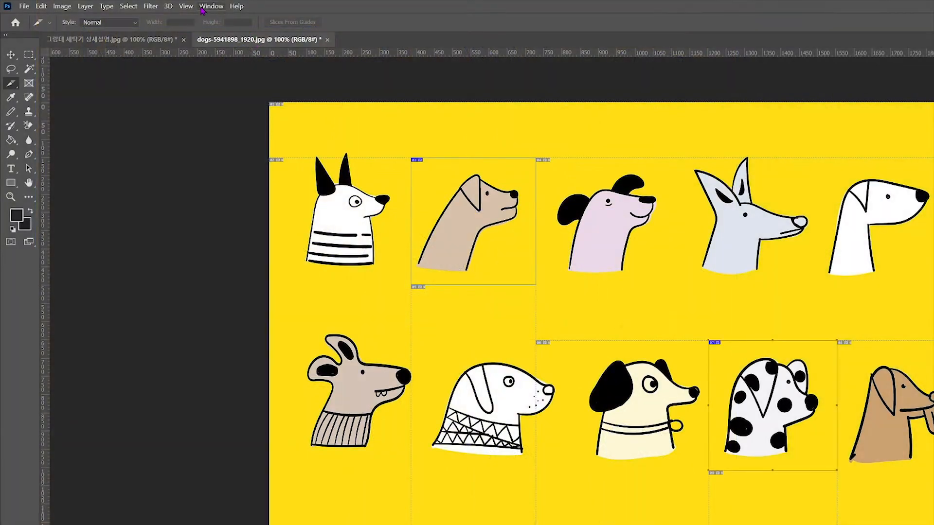
Clear all slices from the image, and undo the clearing
click(186, 7)
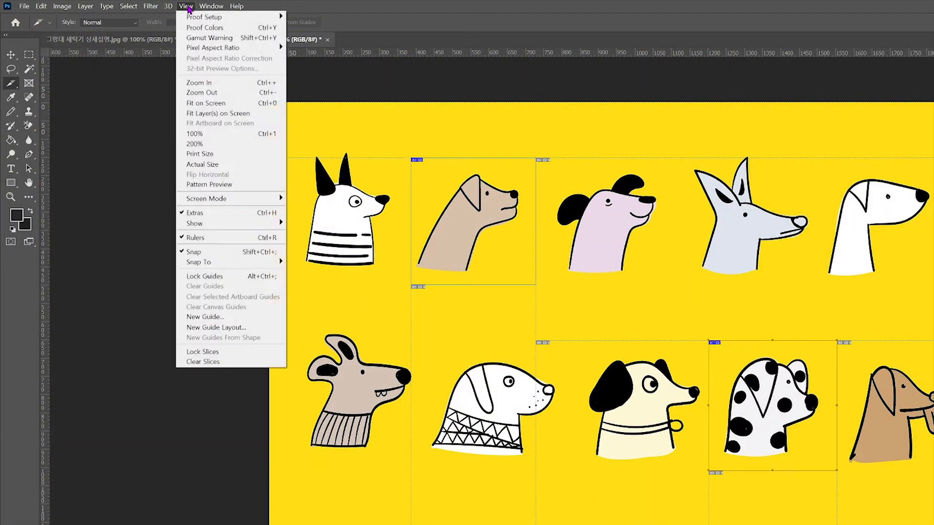
click(230, 363)
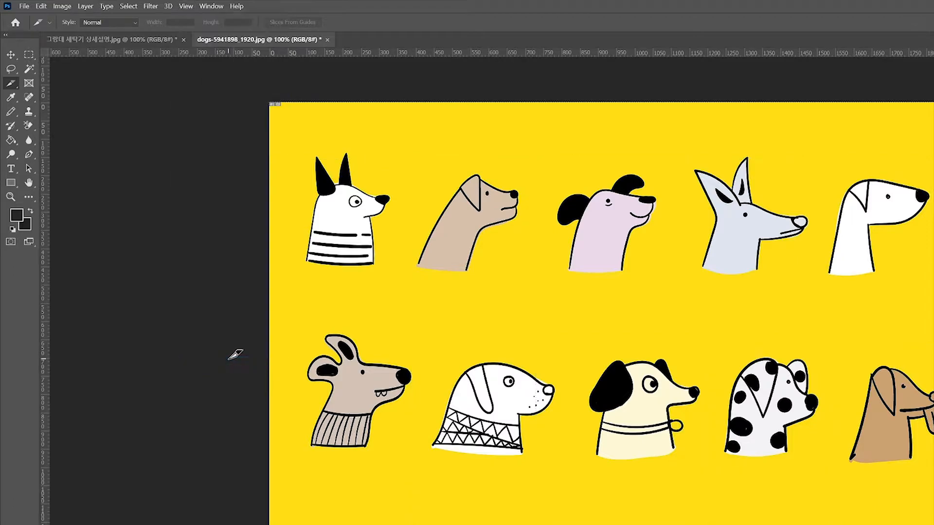
key(ctrl+z)
click(185, 10)
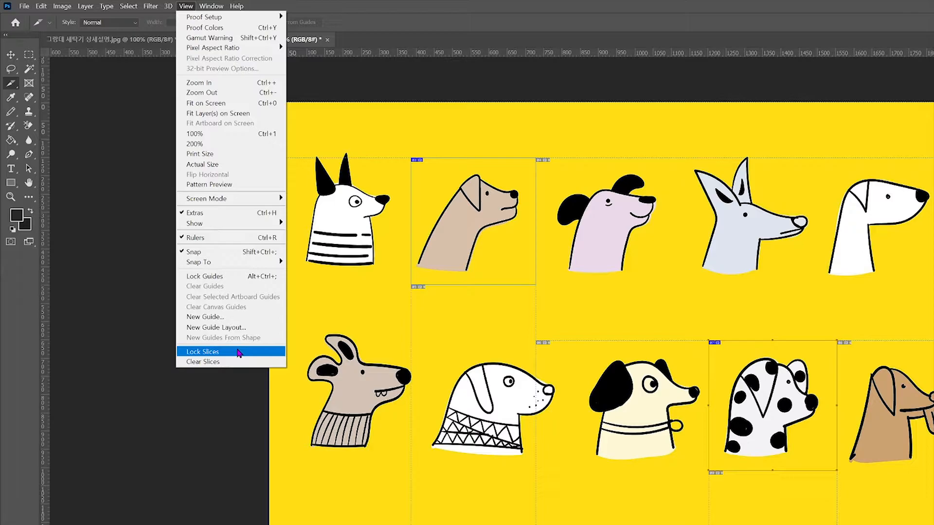
click(451, 342)
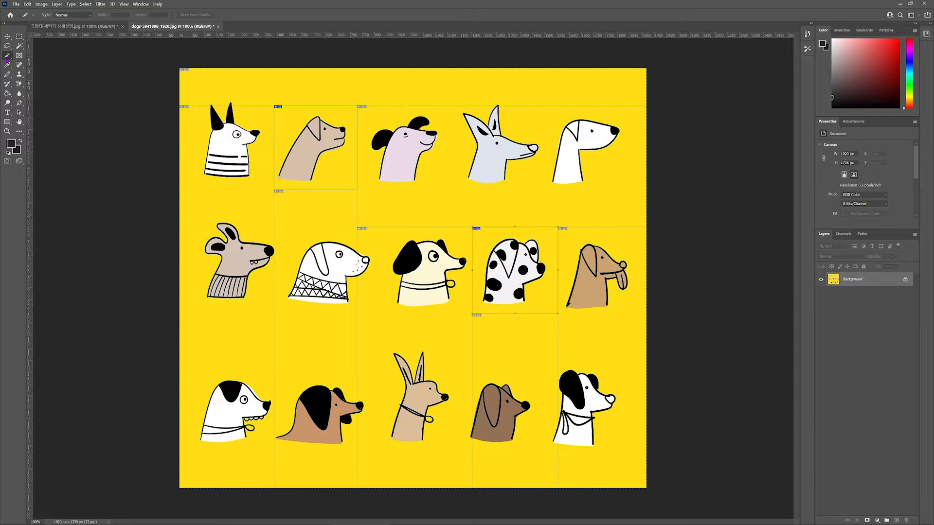
Select the tan dog's slice and the Dalmatian's slice in turn with the Slice Select Tool
right_click(6, 57)
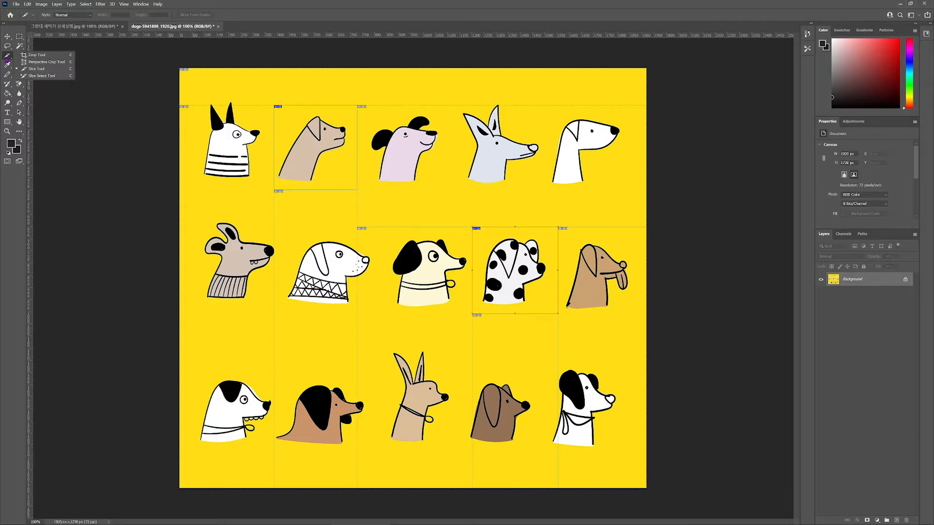
click(34, 76)
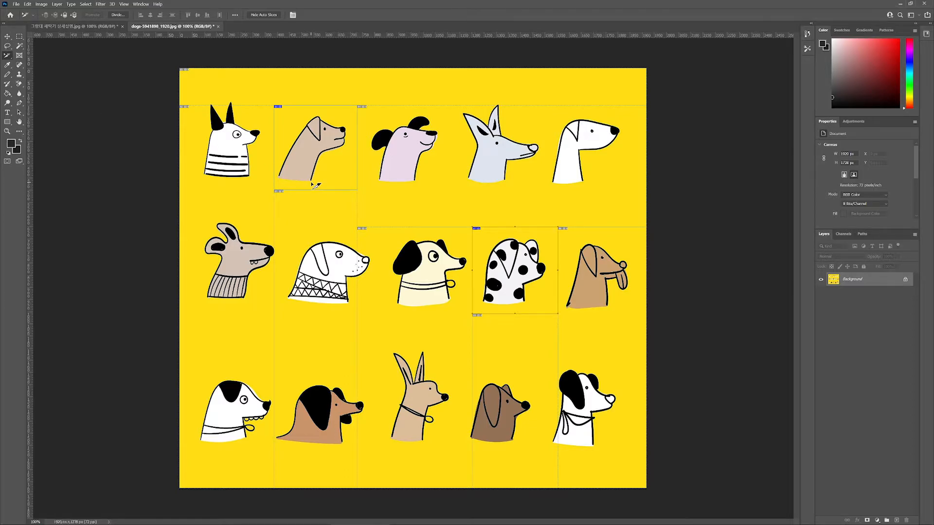
click(343, 159)
click(524, 282)
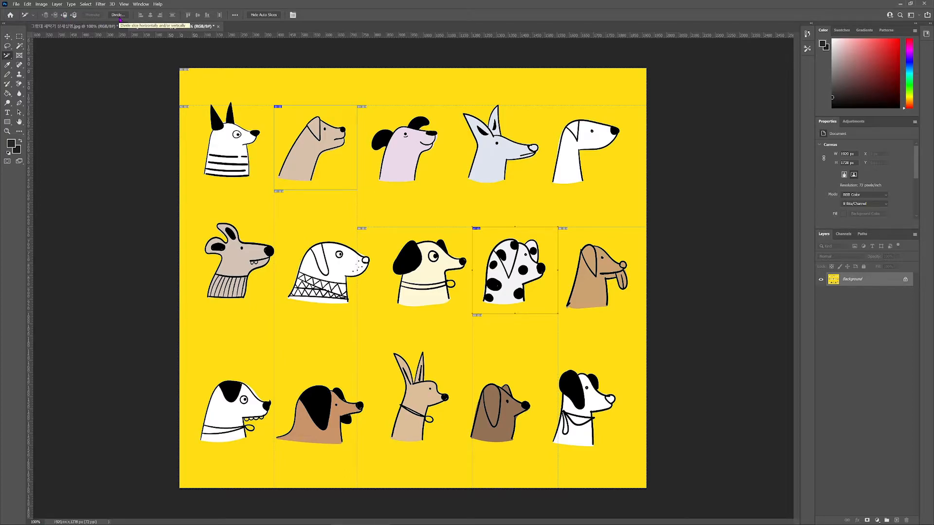
Preview dividing the auto slice over the three upper-row dogs into 3 slices down and 3 across, and cancel it
click(425, 188)
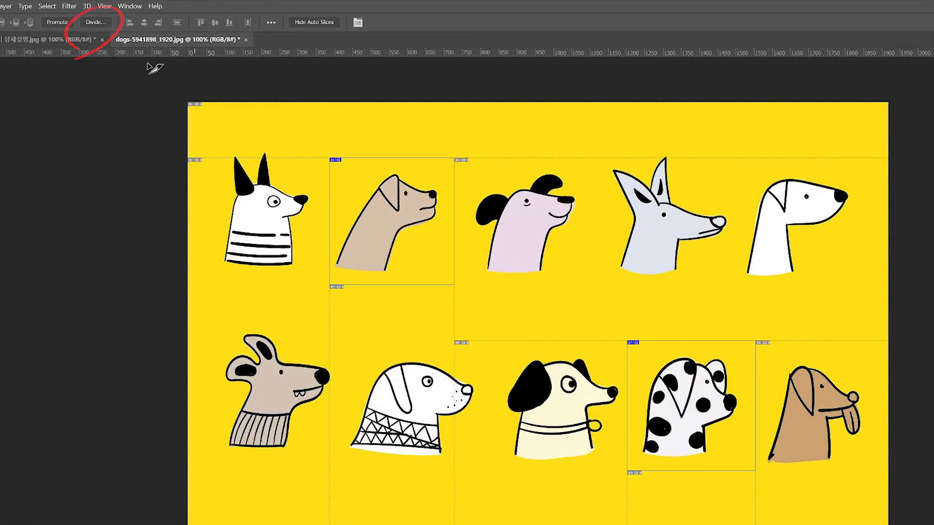
click(98, 23)
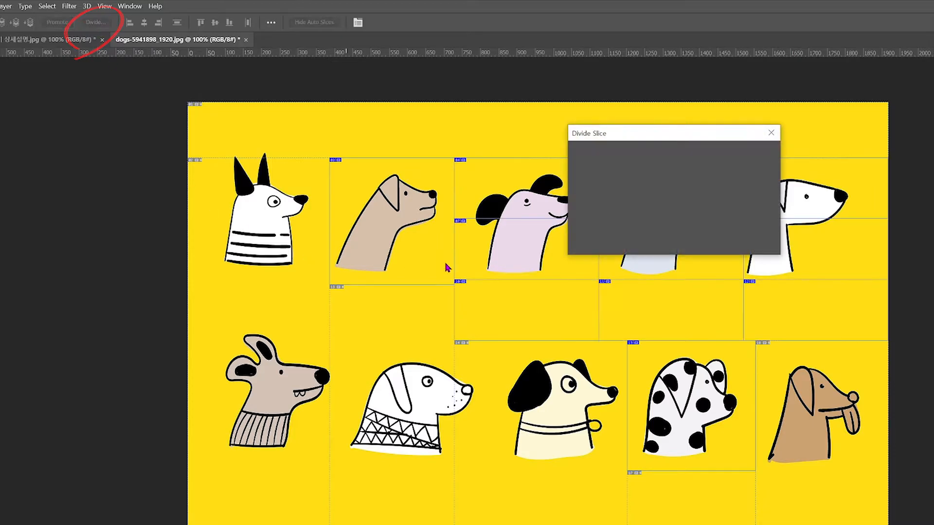
drag(619, 135, 632, 379)
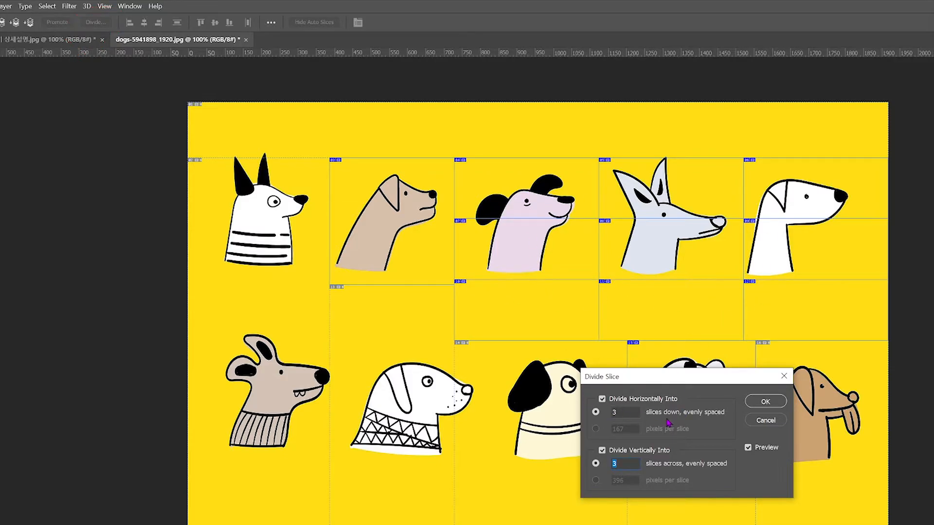
click(762, 420)
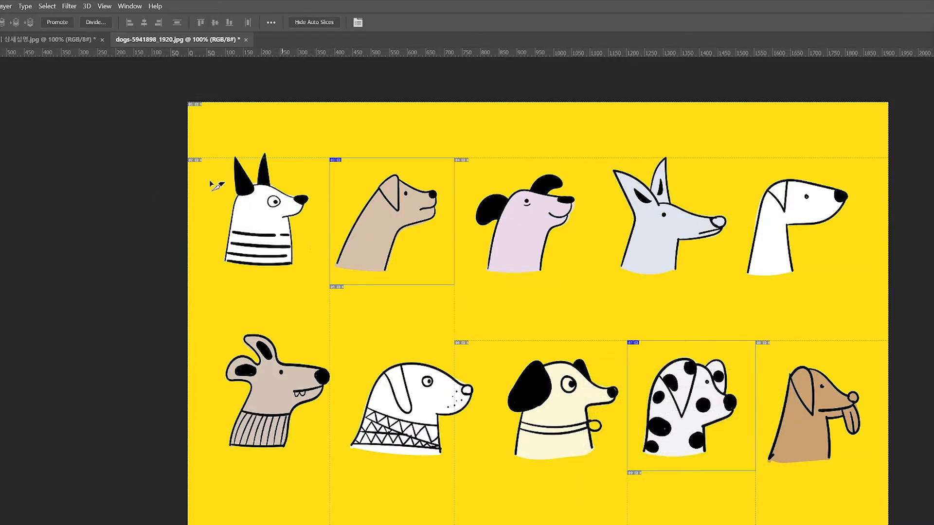
With the Slice Tool active, open Divide Slice for the auto slice around the upper-row pink dog, and cancel it
right_click(7, 55)
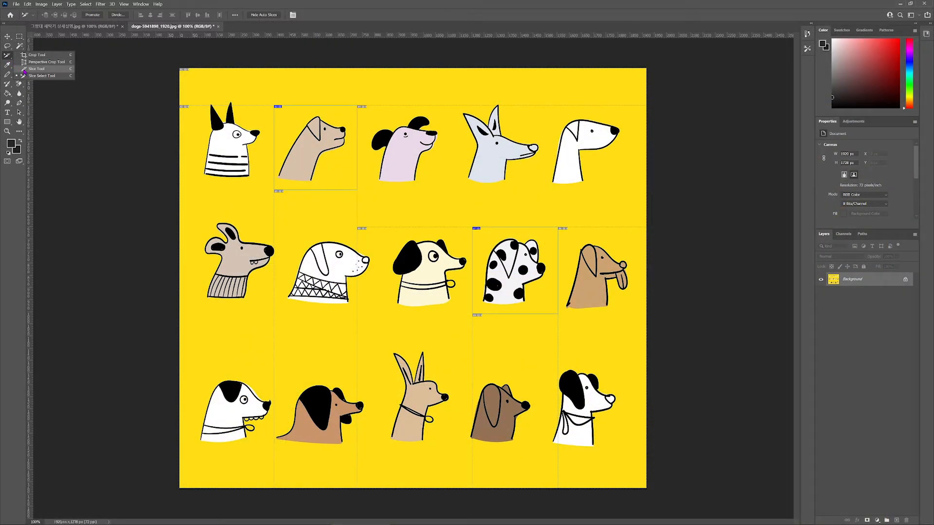
click(34, 68)
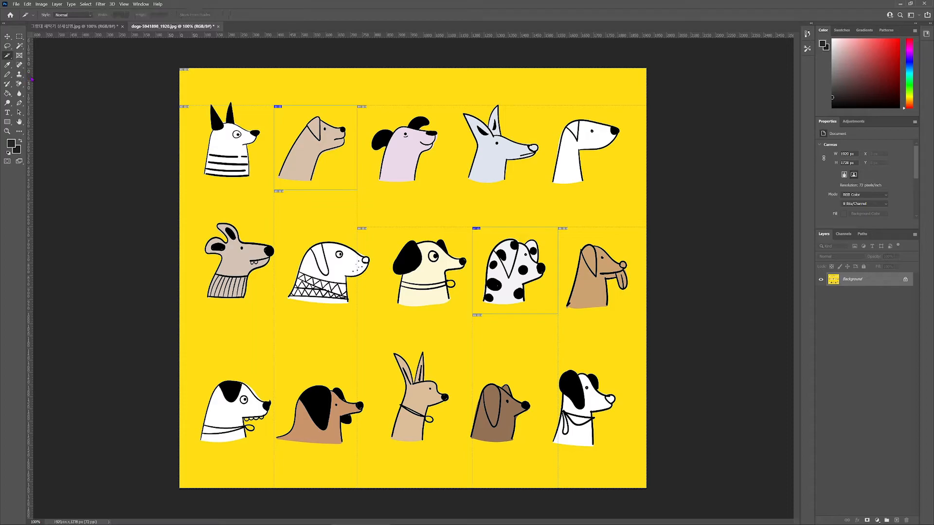
right_click(431, 152)
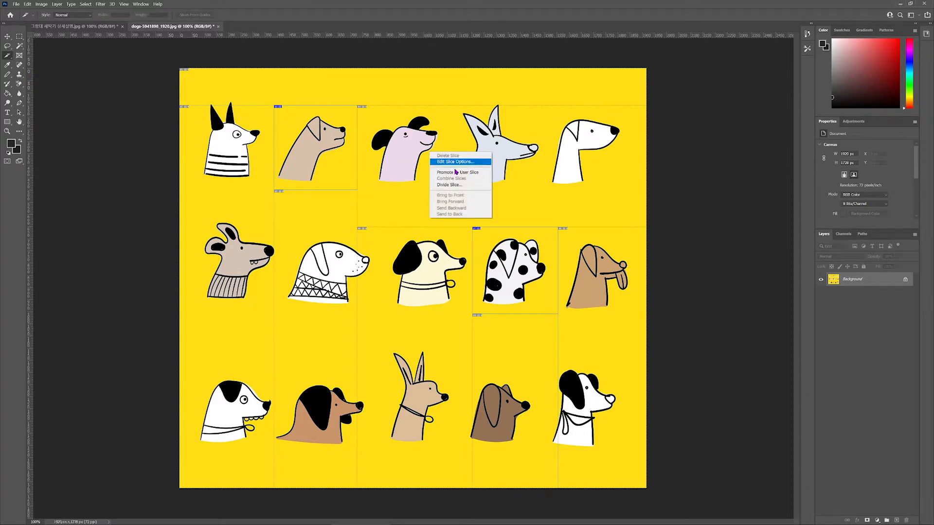
click(453, 187)
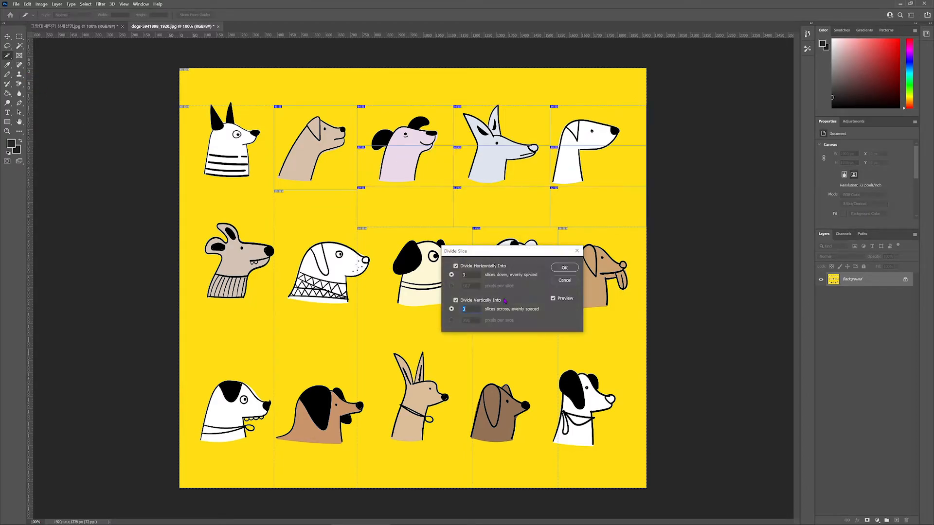
click(564, 280)
Select the tan dog and Dalmatian slices together with the Slice Select Tool, and switch the selection to the auto slice between them
right_click(7, 57)
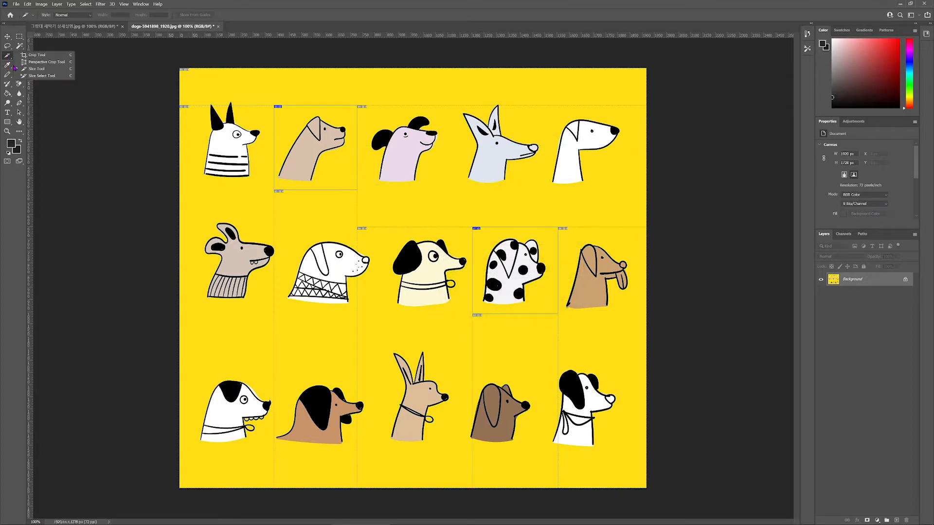
click(28, 77)
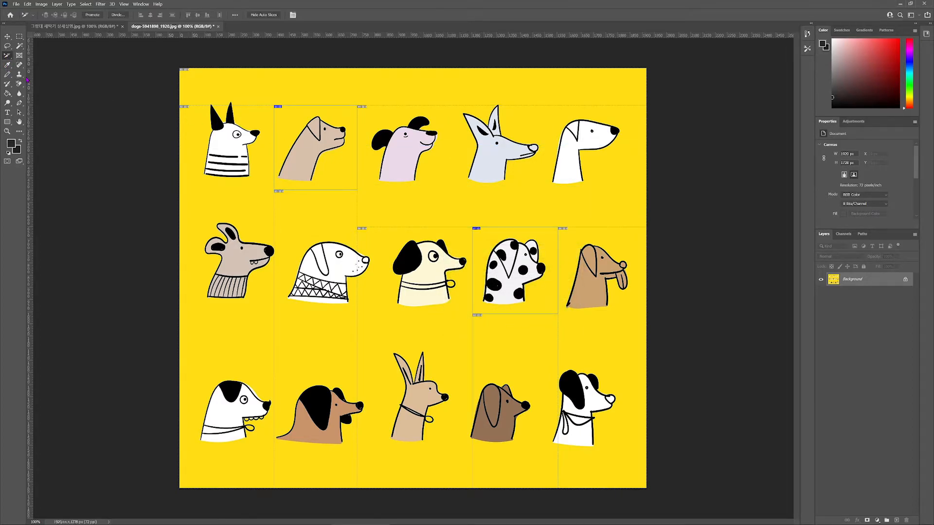
click(339, 175)
shift+click(501, 248)
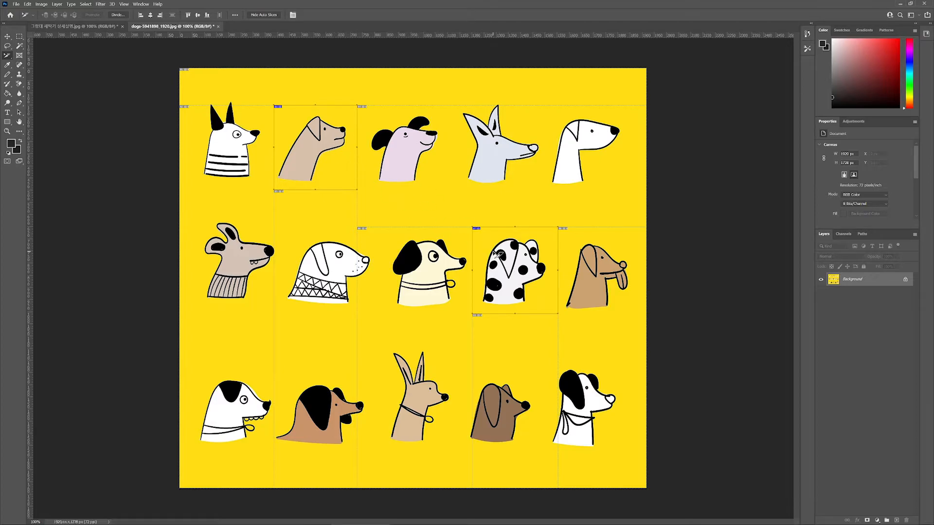
click(495, 202)
Open Save for Web (Legacy) for the sliced illustration and fit the whole image in the preview
click(16, 4)
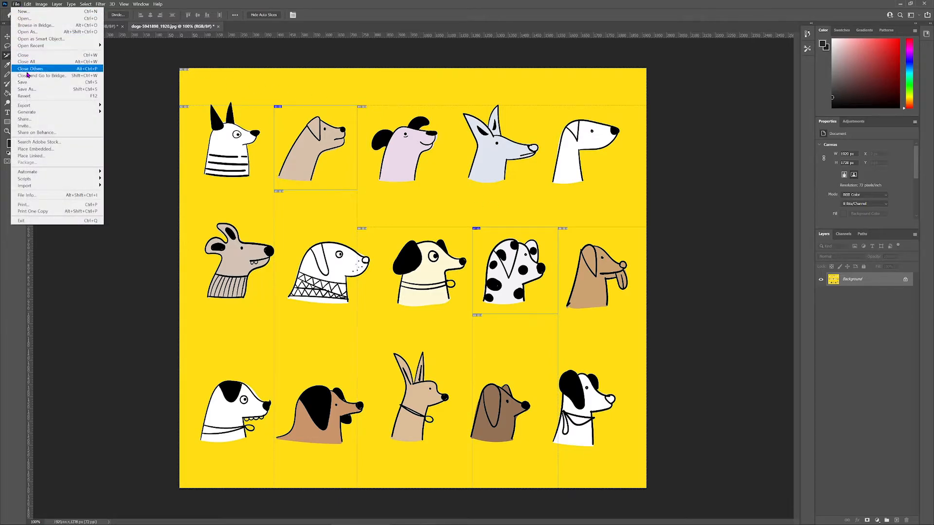
mouse_move(32, 107)
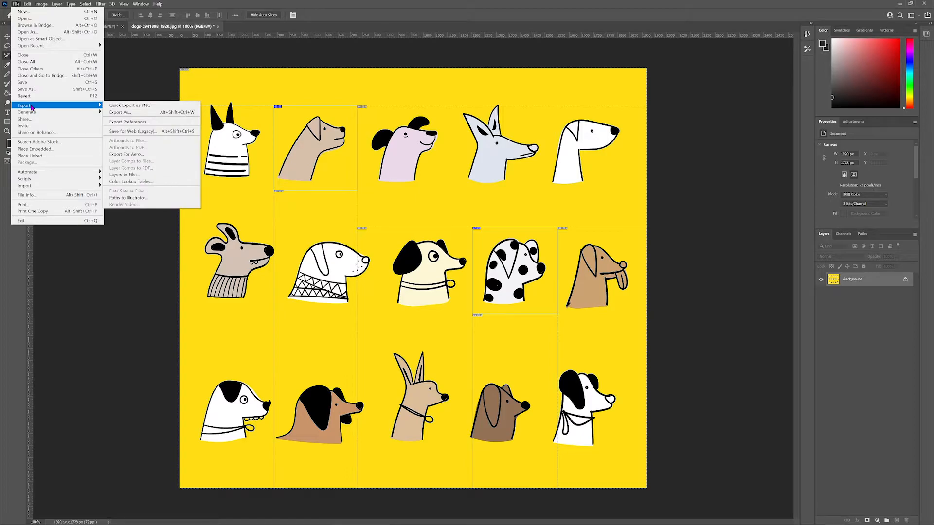
click(131, 135)
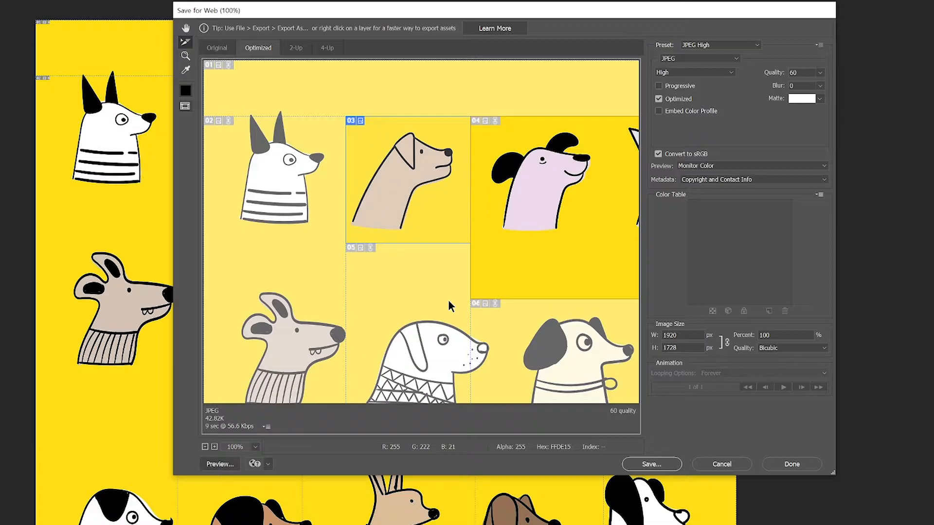
click(204, 447)
click(204, 446)
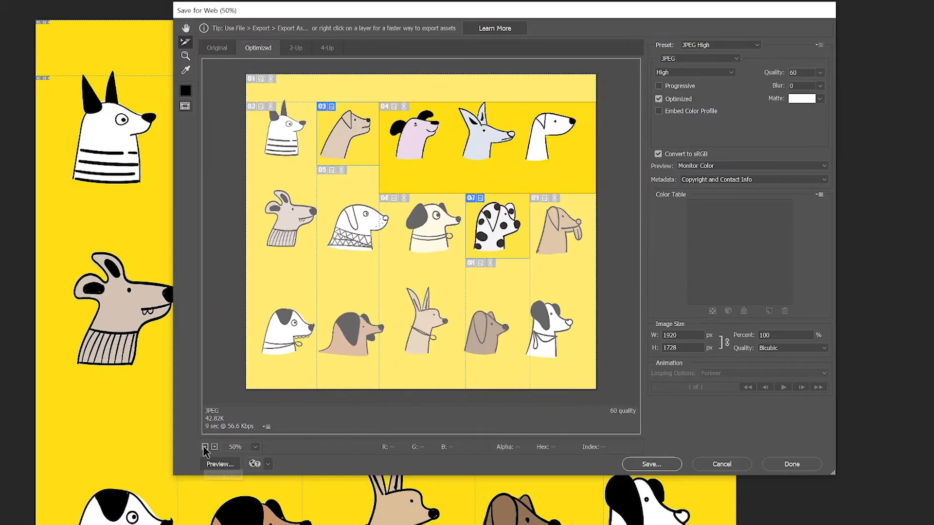
double_click(214, 446)
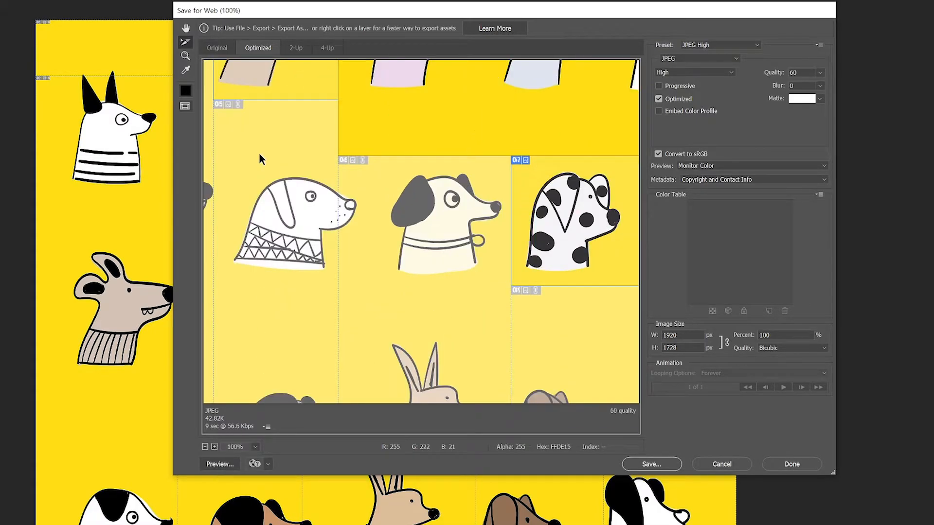
double_click(187, 31)
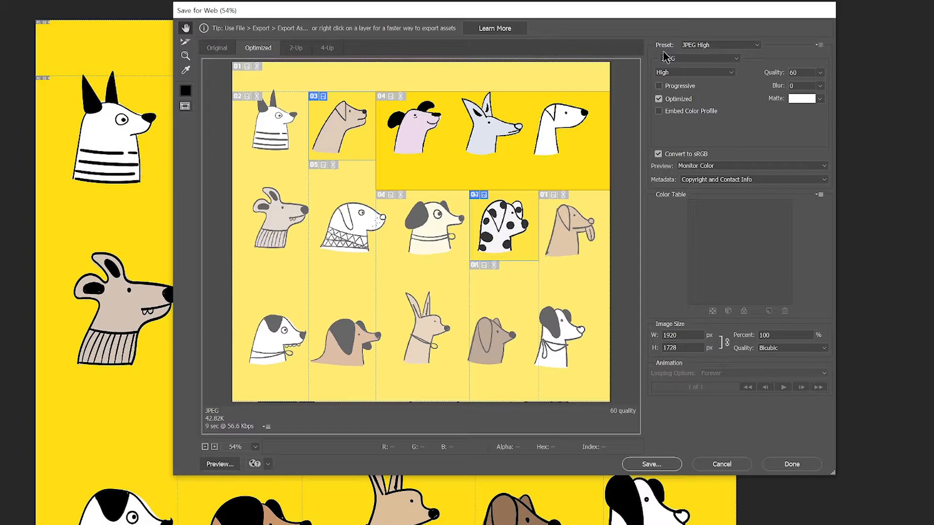
Keep the JPEG High preset as the base and set the JPEG quality to 100
click(690, 49)
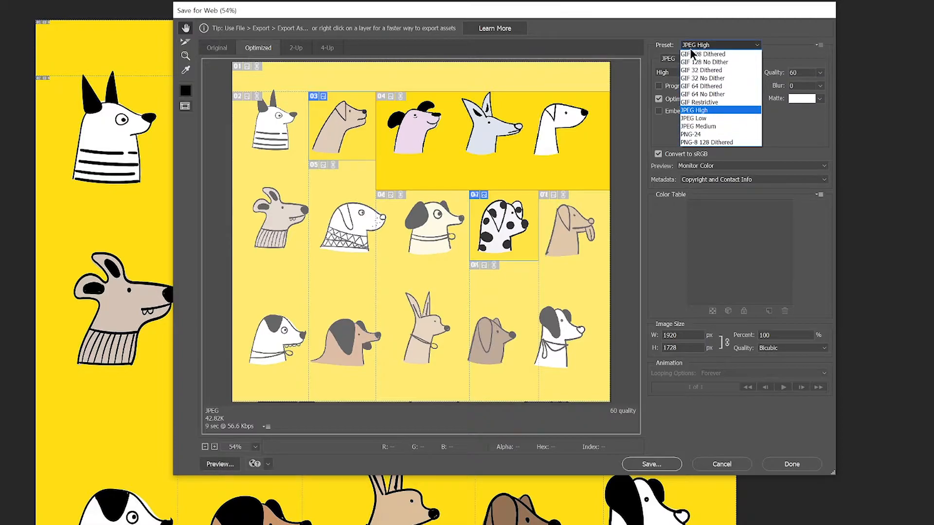
click(708, 112)
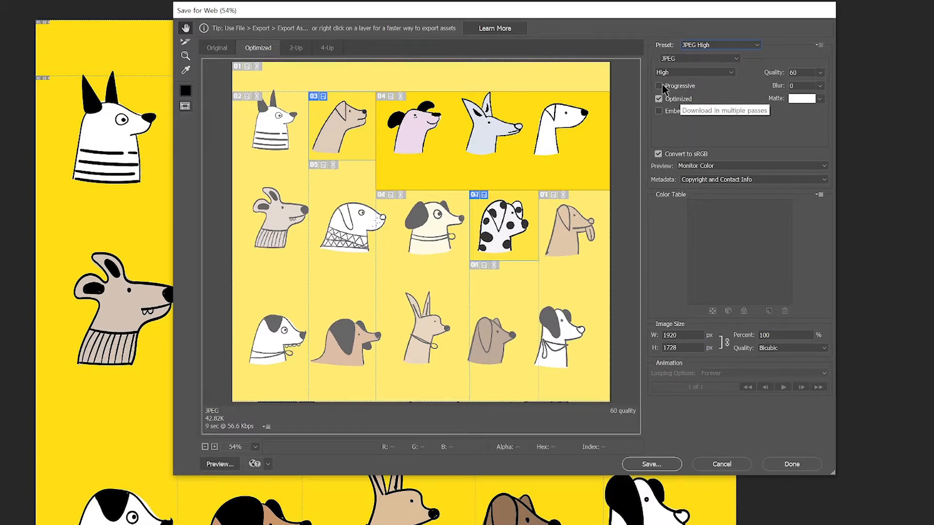
click(776, 76)
text(100)
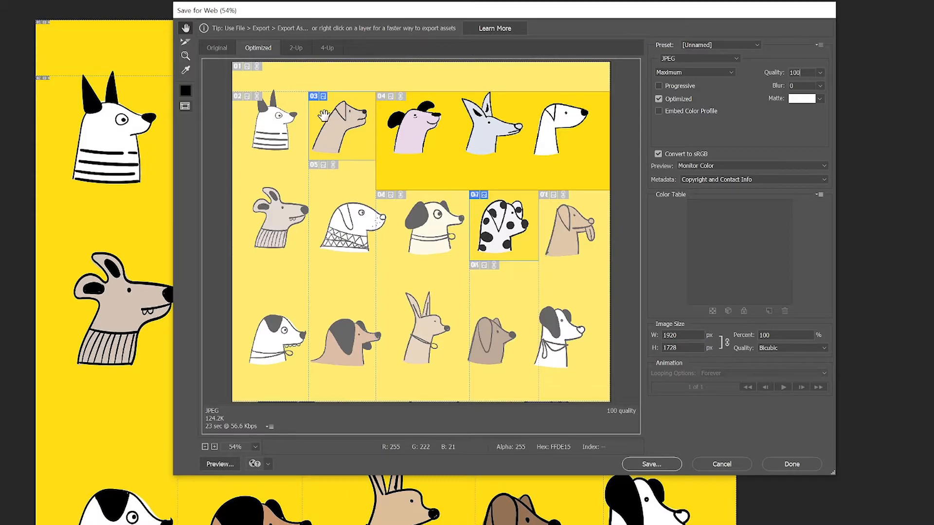
With the Slice Select Tool, try individual slices in the export preview and select the tan dog and Dalmatian slices
click(187, 46)
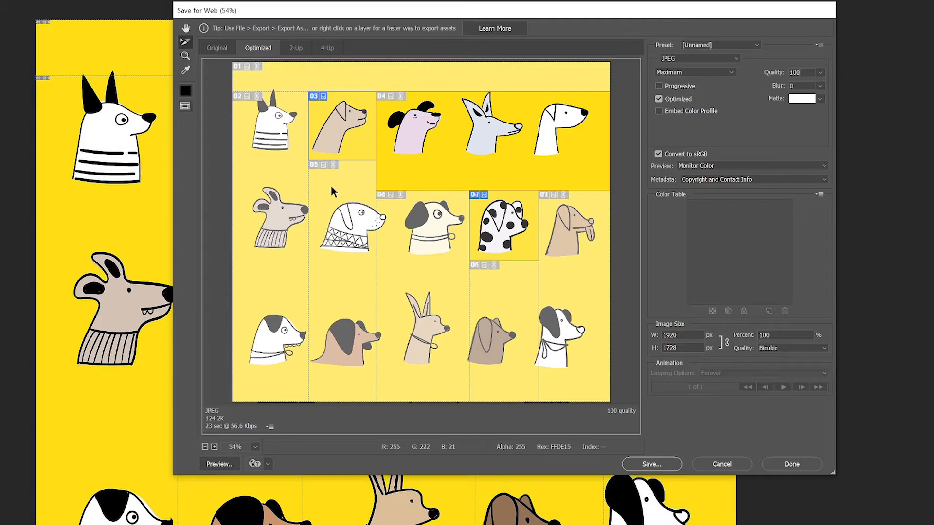
click(340, 142)
click(344, 194)
click(414, 232)
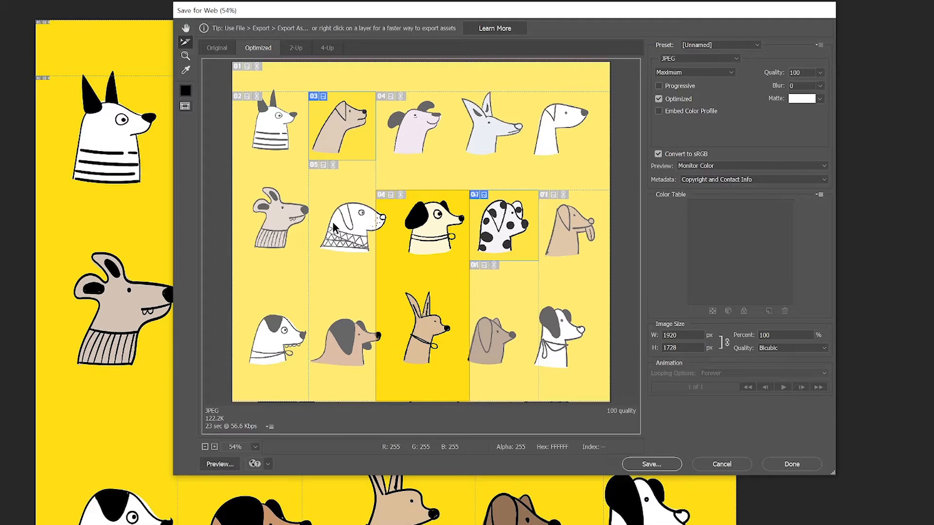
click(340, 130)
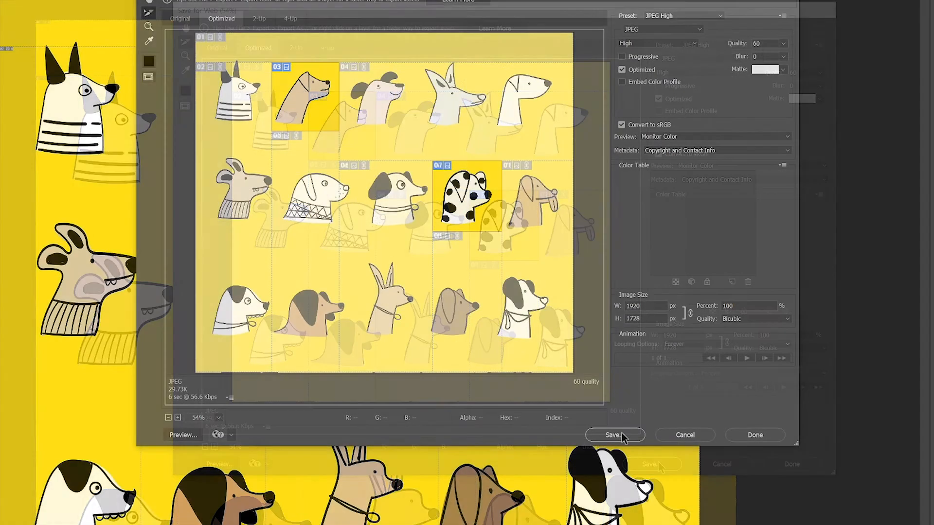
Start saving the optimized slices, name the file dogdog and keep the format as Images Only
click(622, 434)
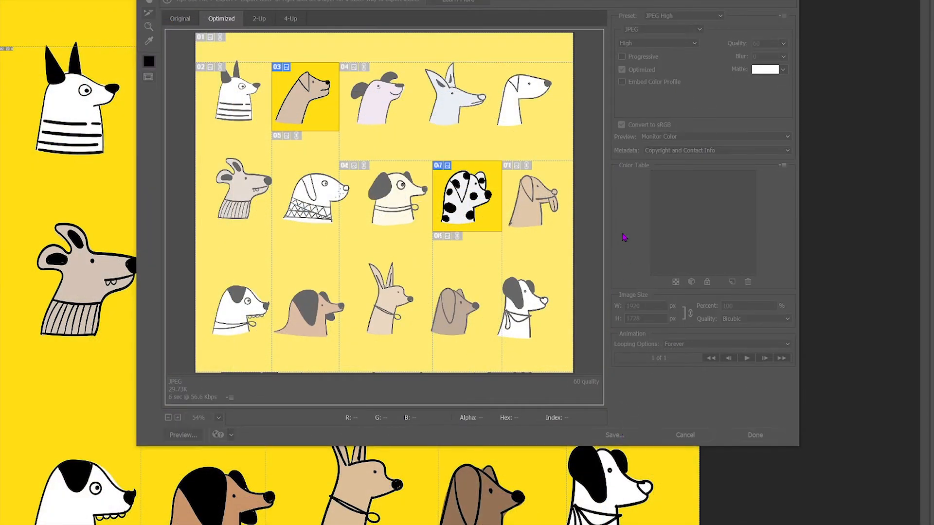
drag(343, 10, 553, 152)
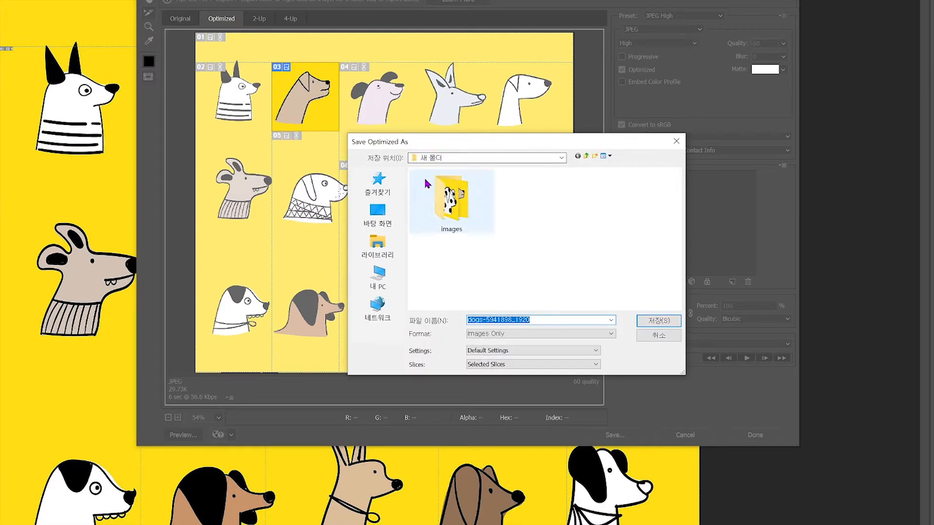
drag(504, 145, 601, 144)
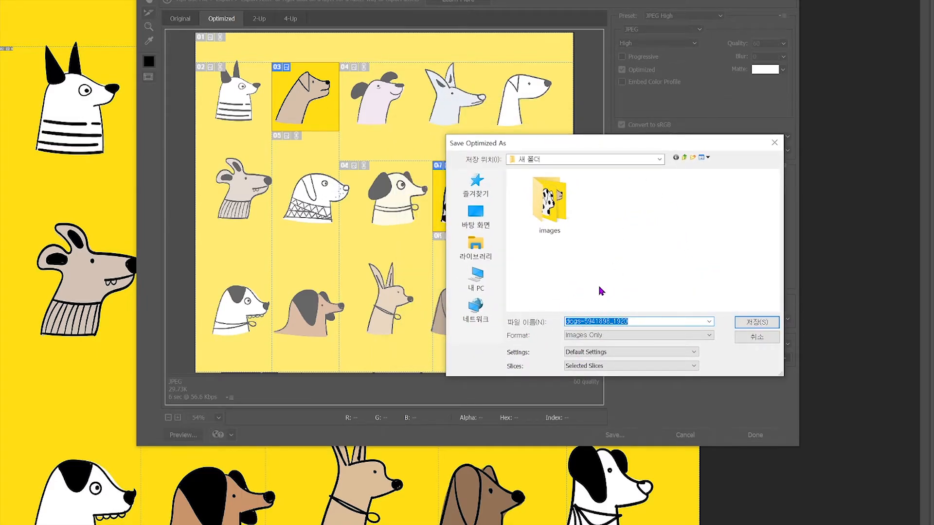
click(622, 321)
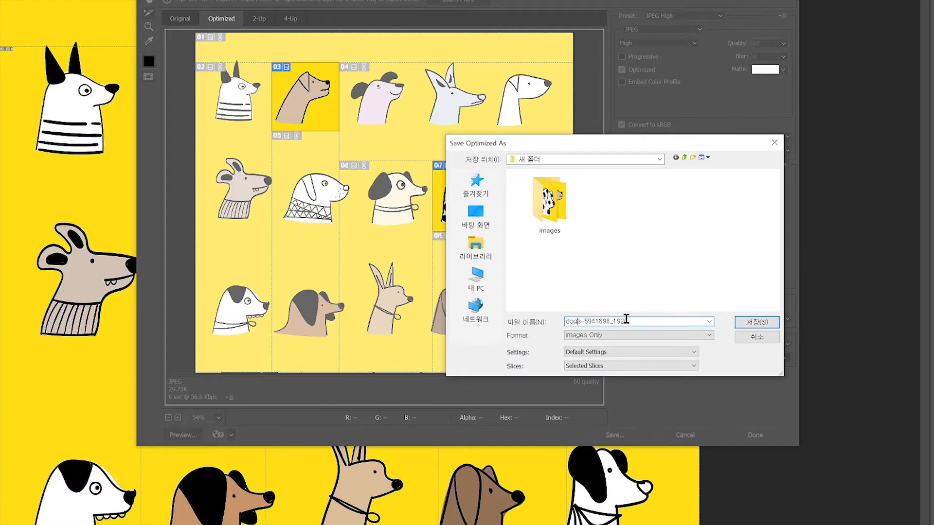
drag(627, 321, 559, 322)
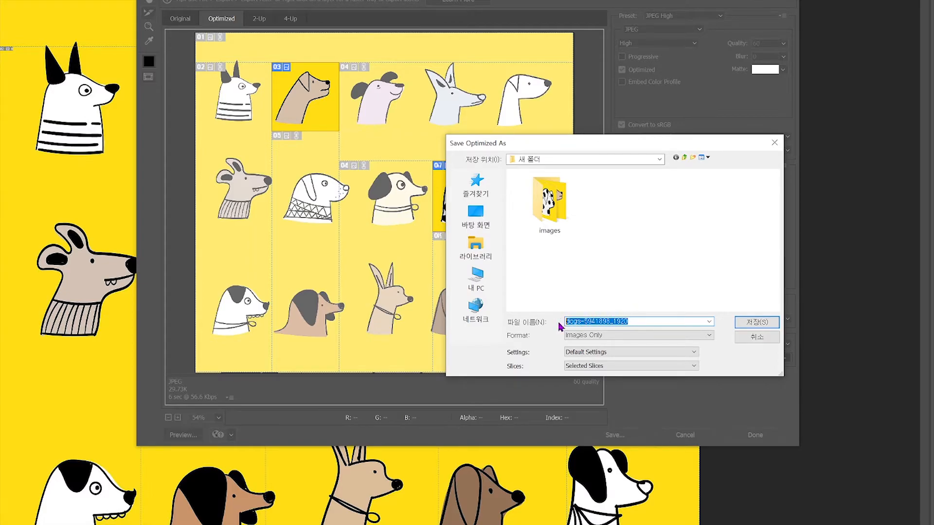
text(dogdog)
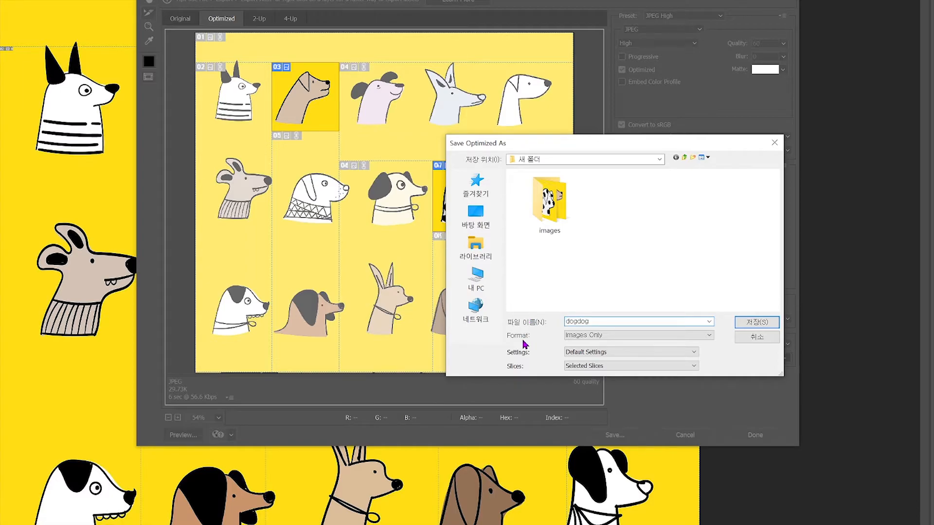
click(578, 336)
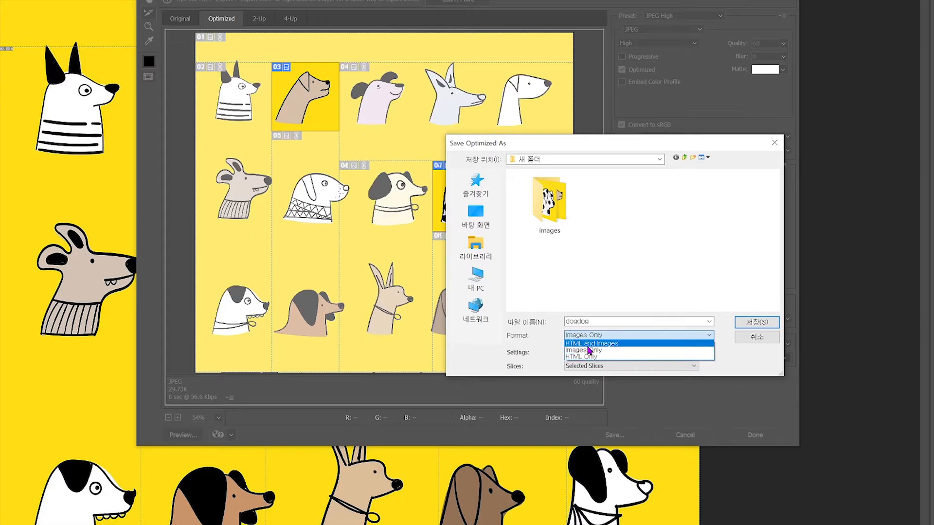
click(590, 350)
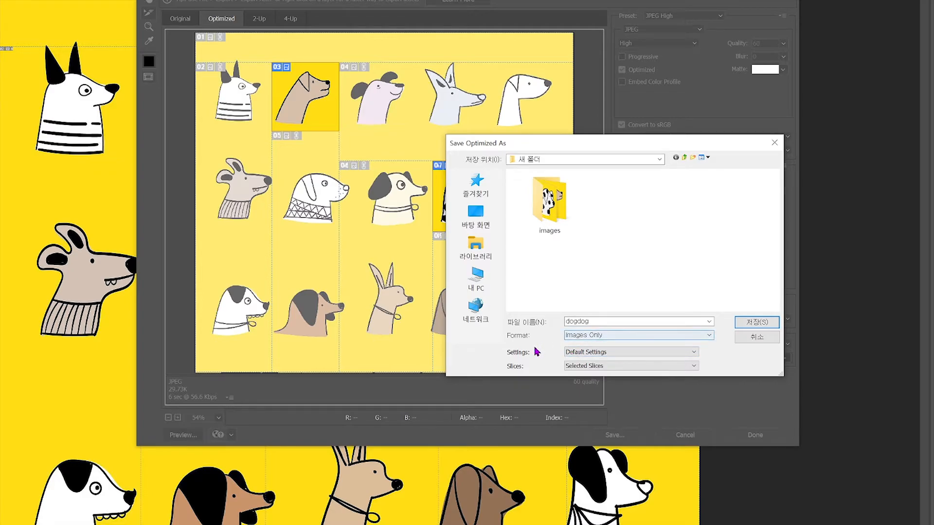
In the Other output settings, toggle Put Images in Folder off and back on with the folder "images", and accept
click(600, 354)
click(593, 389)
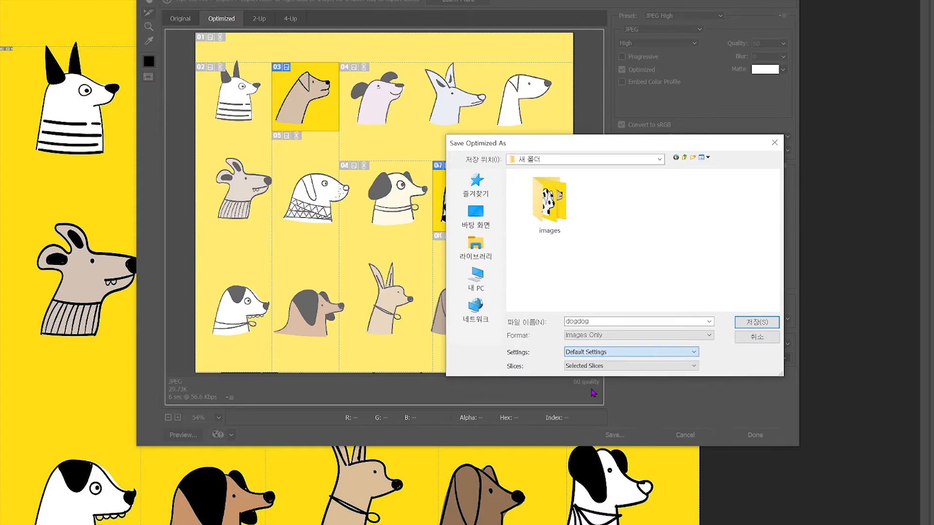
drag(443, 75, 708, 72)
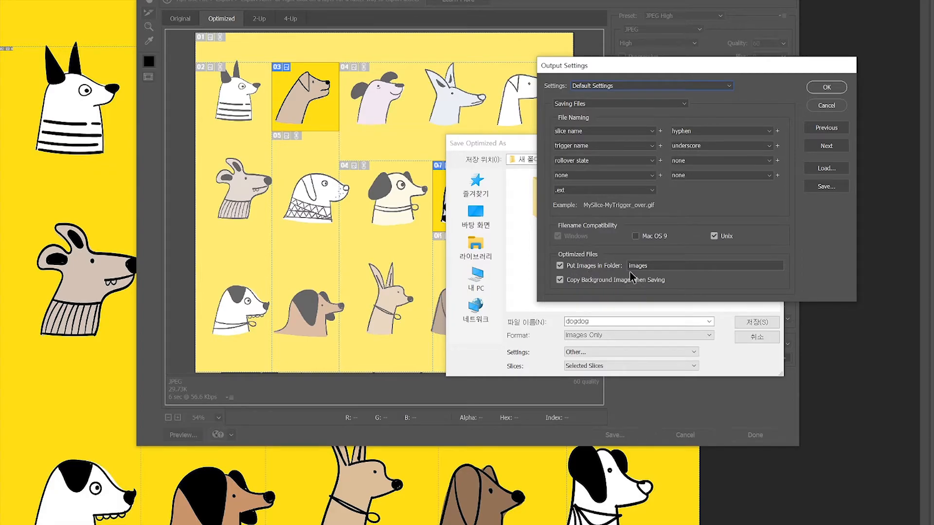
drag(673, 68, 752, 61)
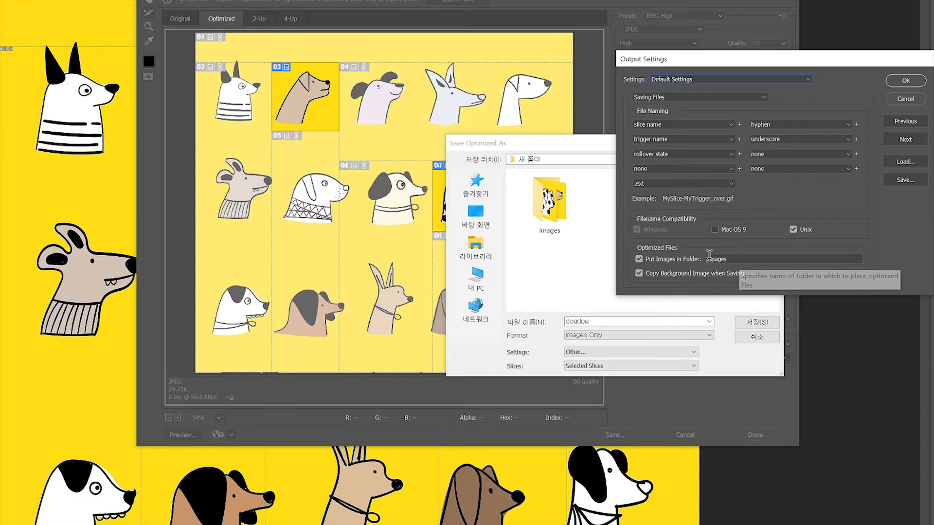
click(639, 261)
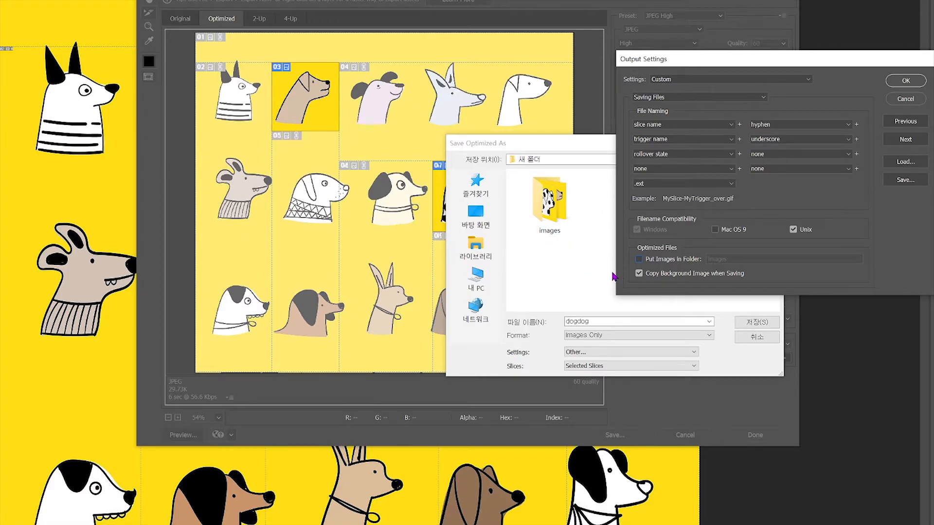
click(649, 261)
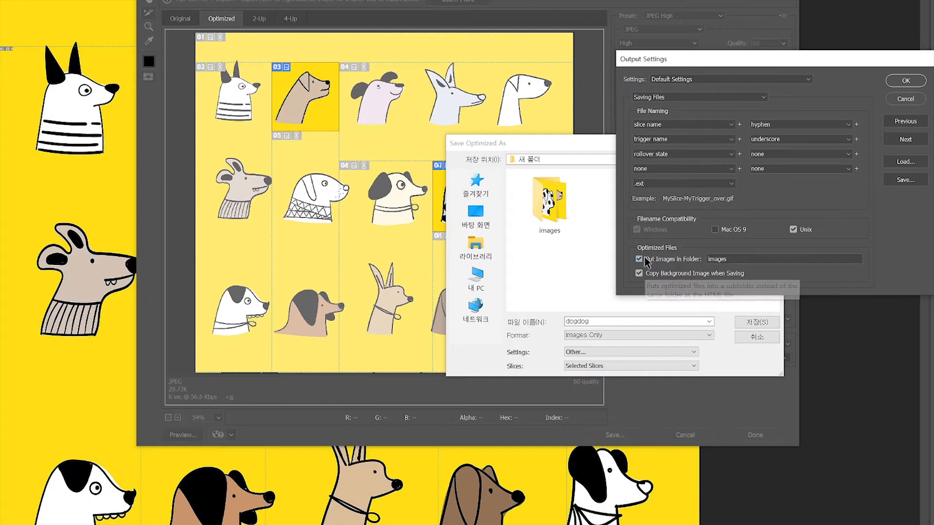
click(902, 82)
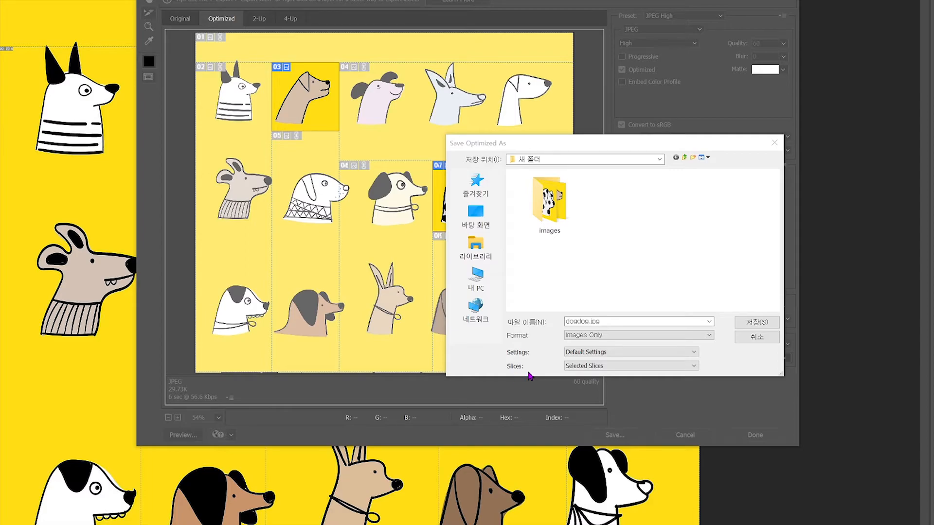
Review the options for which slices to export, keeping Selected Slices
click(581, 370)
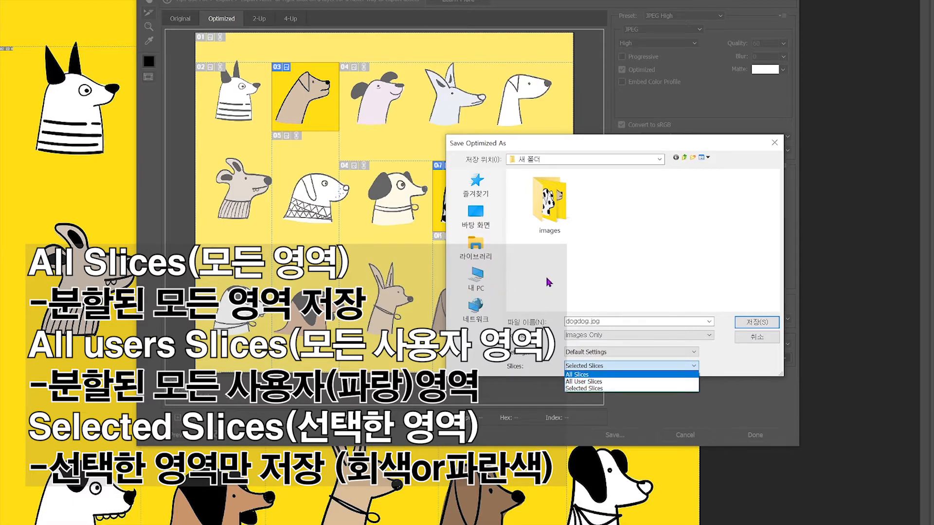
click(606, 147)
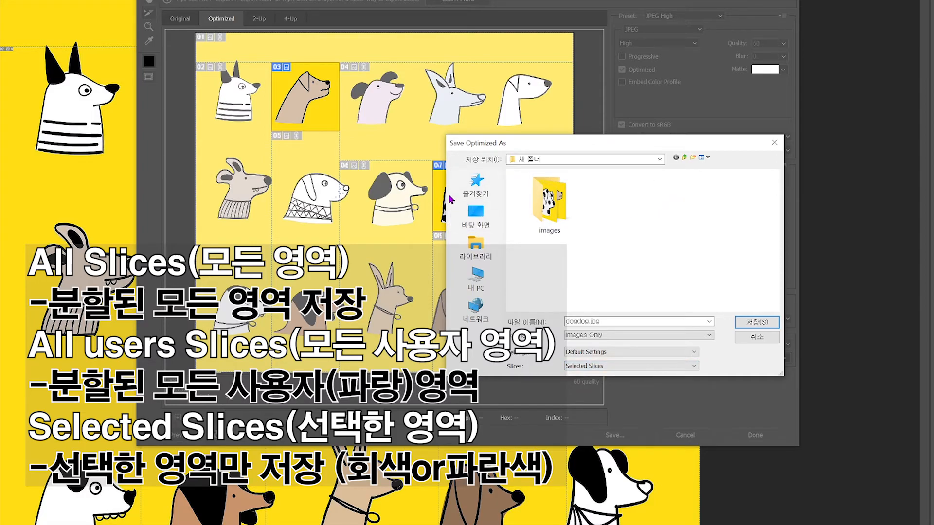
click(619, 366)
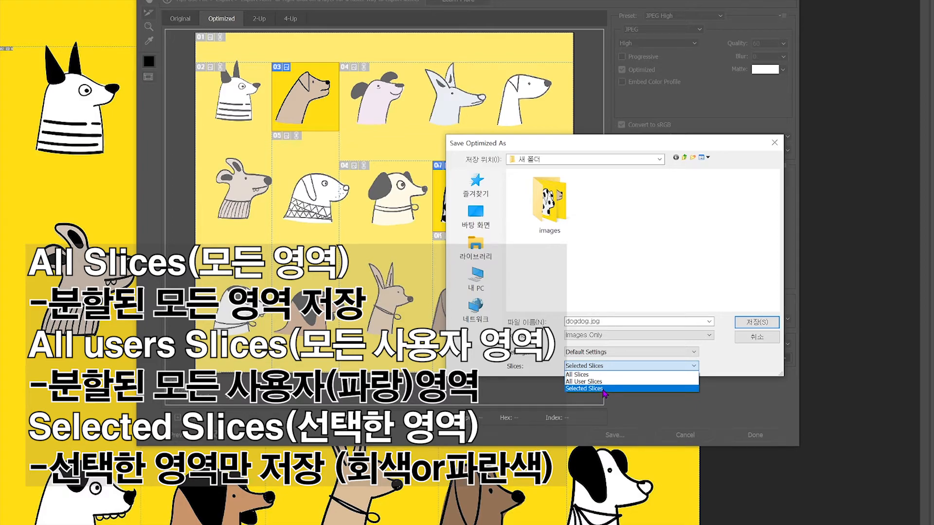
click(573, 145)
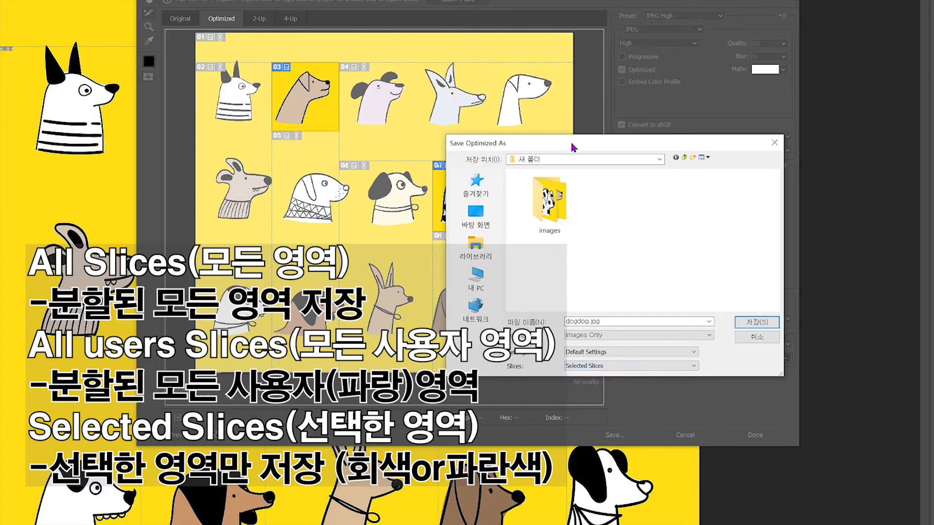
Save the selected slices as dogdog.jpg and open the exported images folder in File Explorer
drag(631, 139, 639, 304)
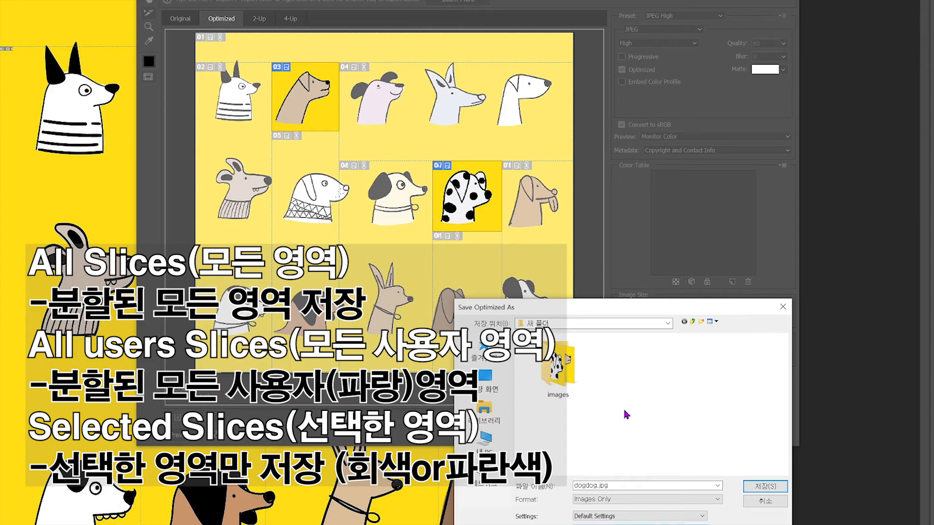
drag(631, 311, 515, 195)
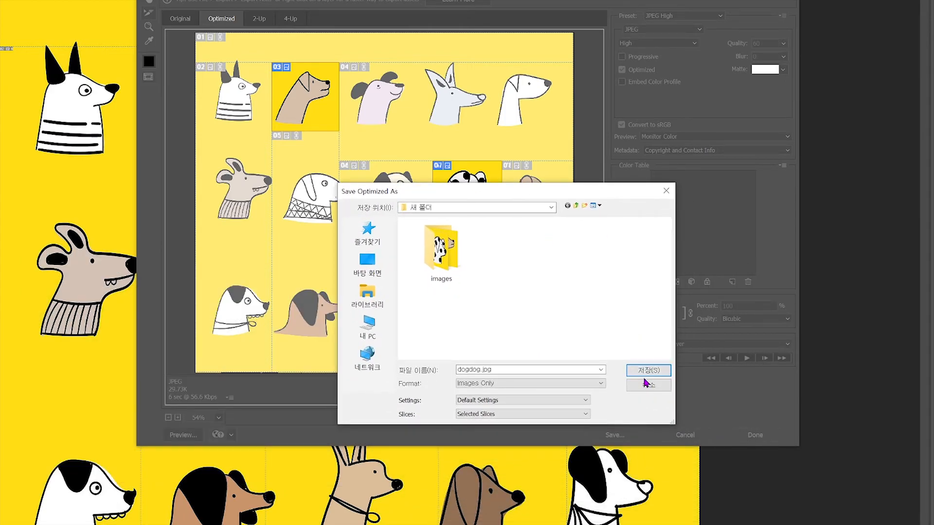
click(647, 372)
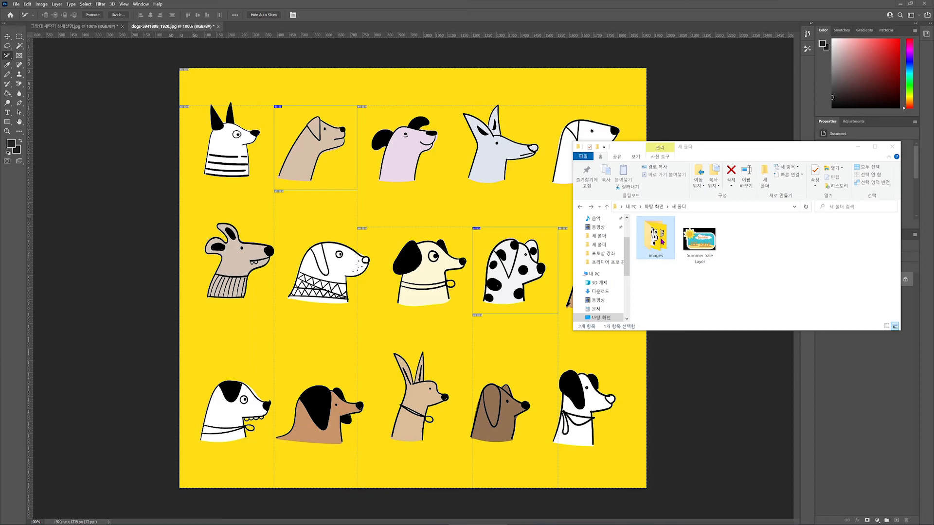
double_click(662, 242)
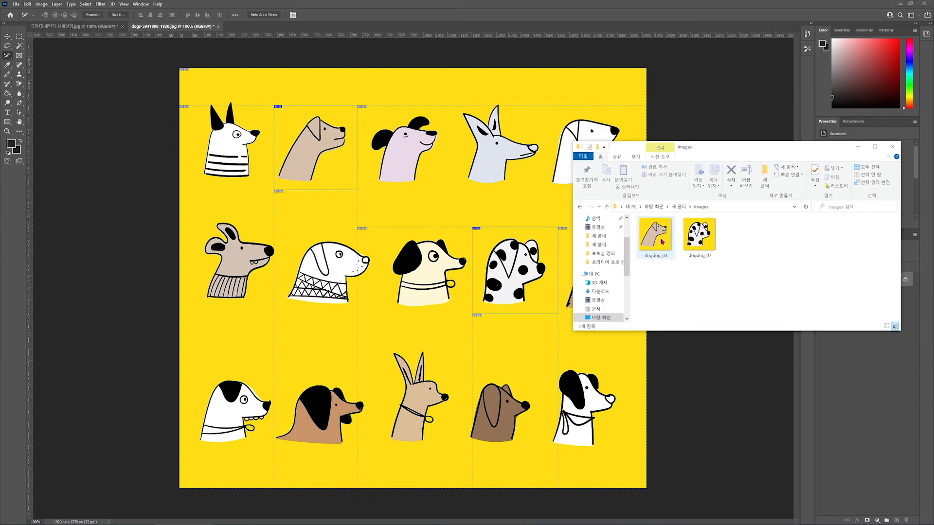